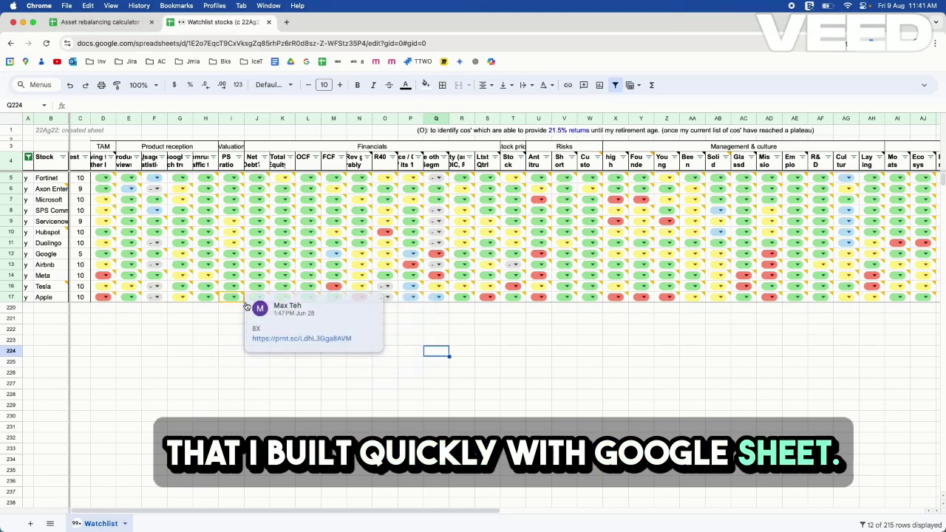
# Select Watchlist columns D through AT and widen them all equally
pyautogui.click(101, 118)
pyautogui.hscroll(15, 382, 399)
pyautogui.keyDown('shift'); pyautogui.click(498, 119); pyautogui.keyUp('shift')
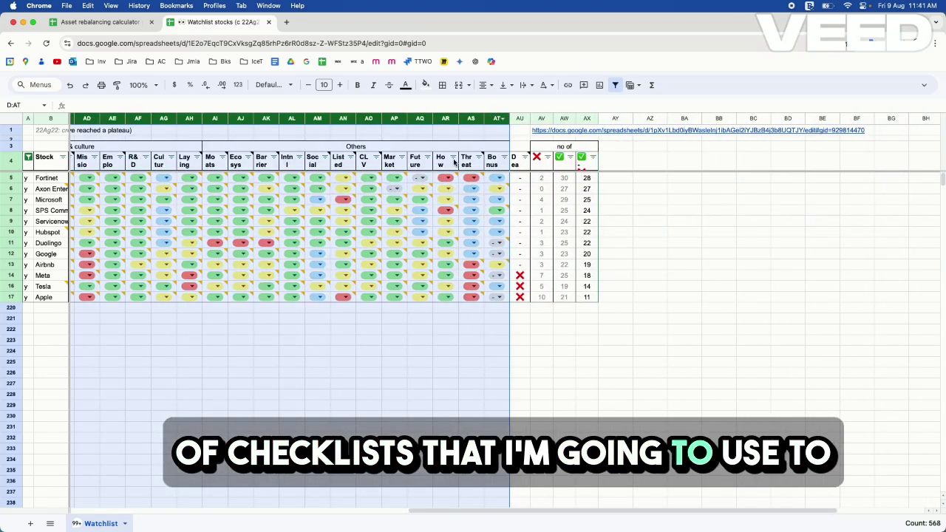
pyautogui.hscroll(-15, 194, 120)
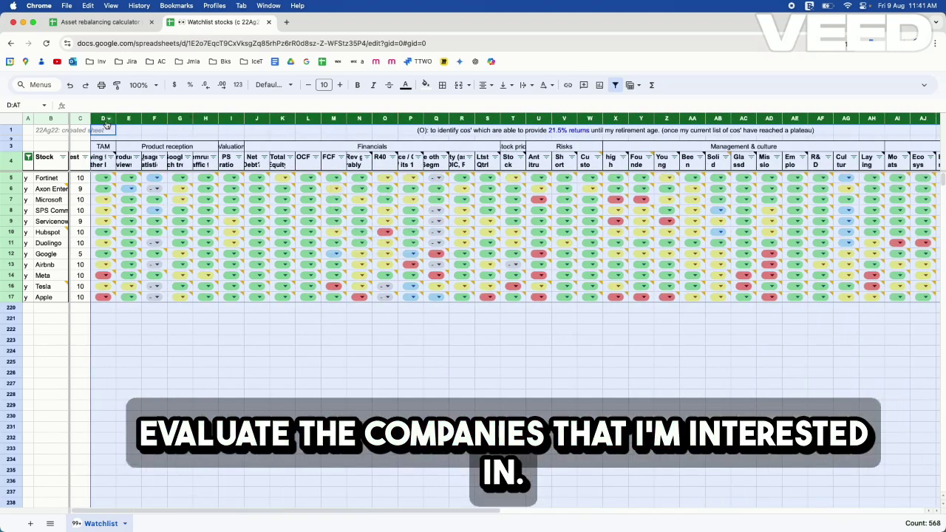
pyautogui.moveTo(116, 119); pyautogui.dragTo(137, 119)
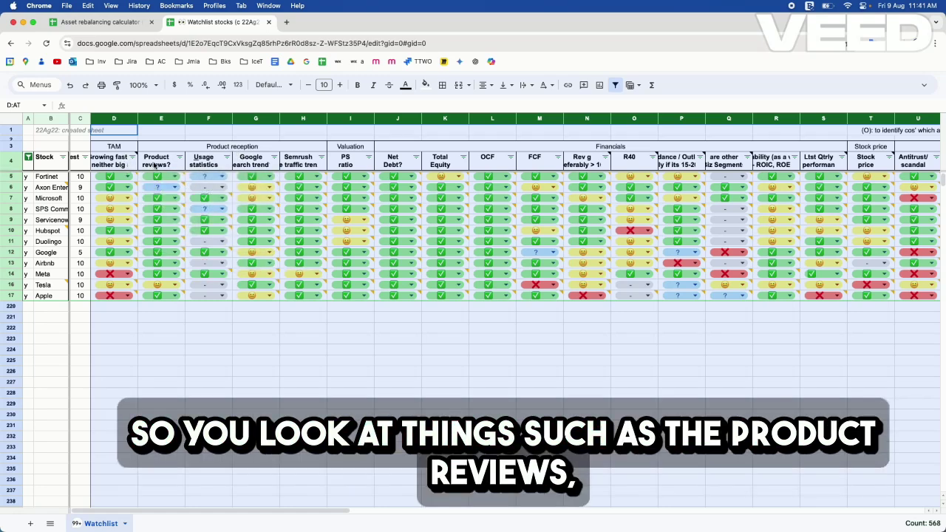
pyautogui.moveTo(119, 170)
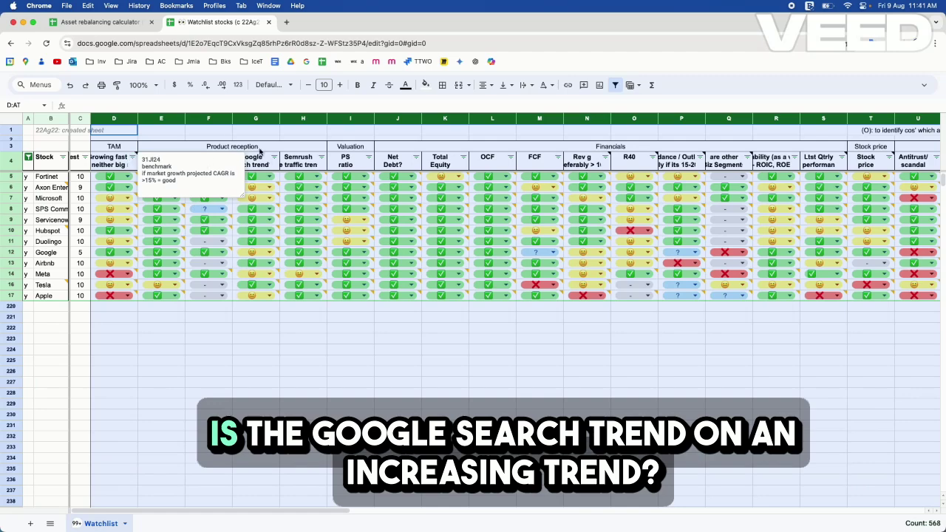
pyautogui.click(270, 166)
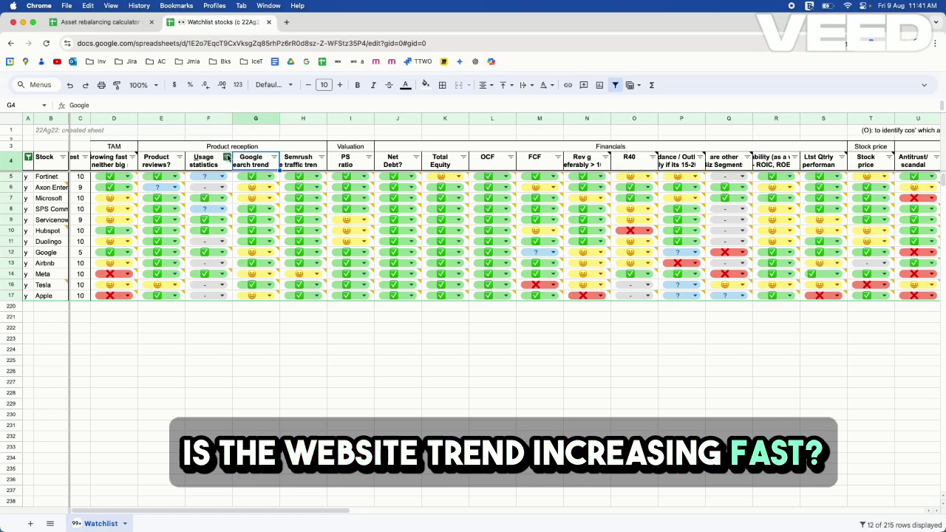
pyautogui.moveTo(112, 159)
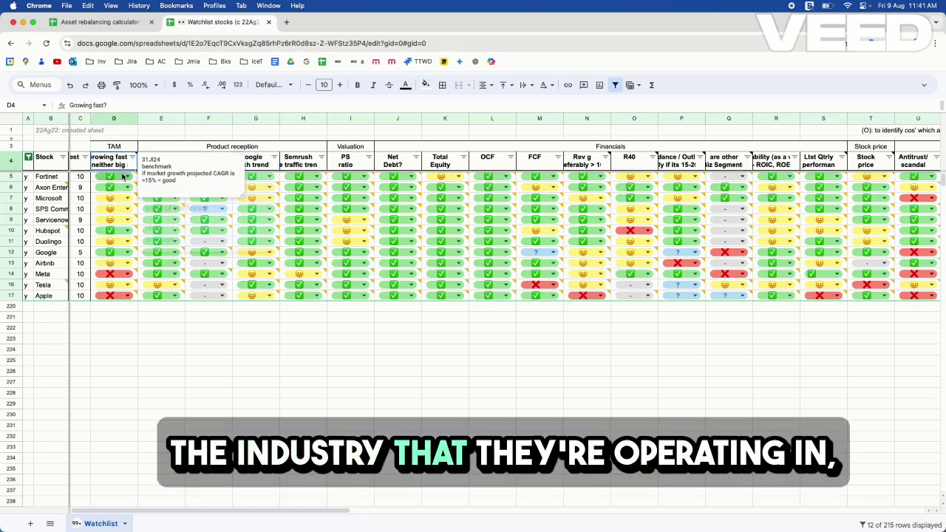
pyautogui.moveTo(226, 334)
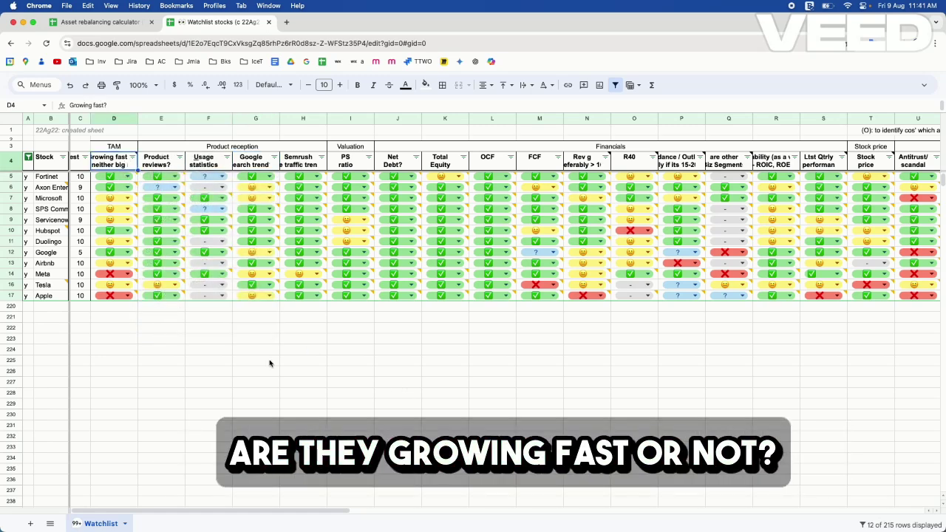
pyautogui.click(354, 145)
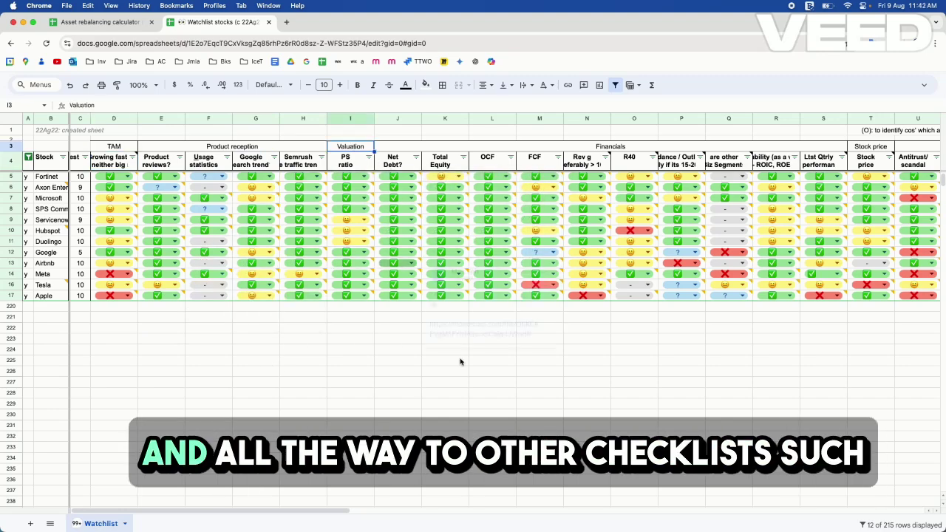
pyautogui.hscroll(5, 659, 351)
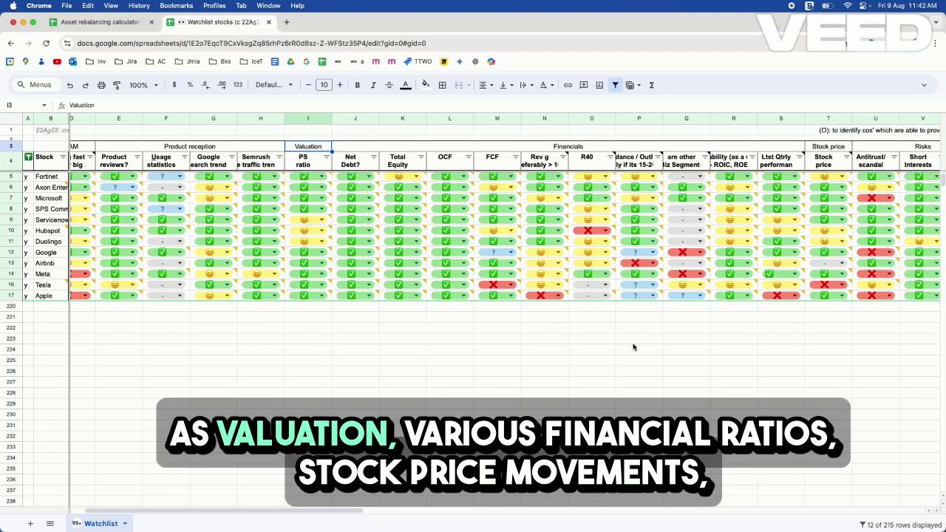
pyautogui.hscroll(5, 748, 353)
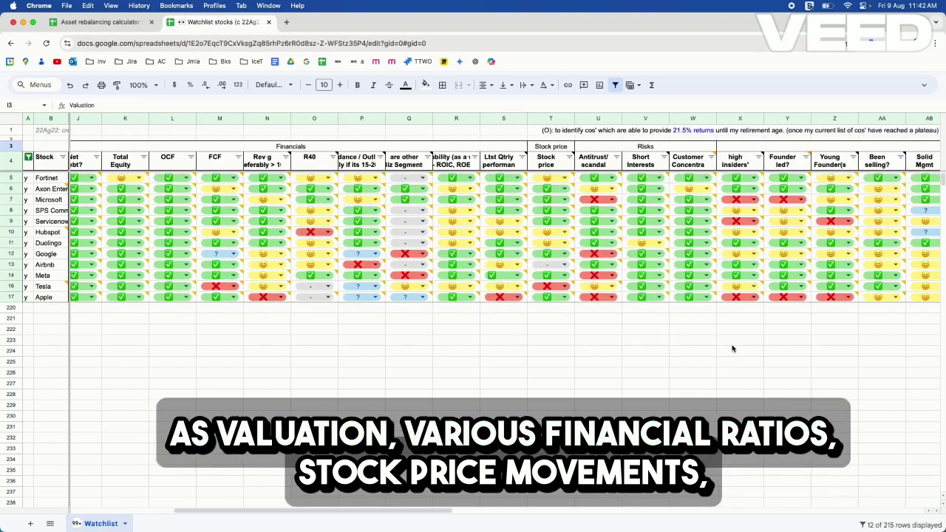
pyautogui.hscroll(2, 767, 349)
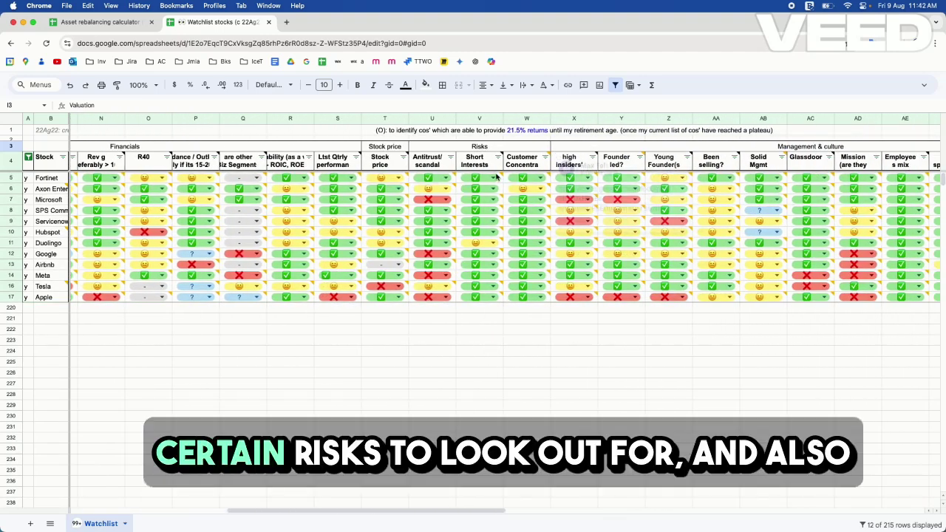
pyautogui.hscroll(4, 730, 299)
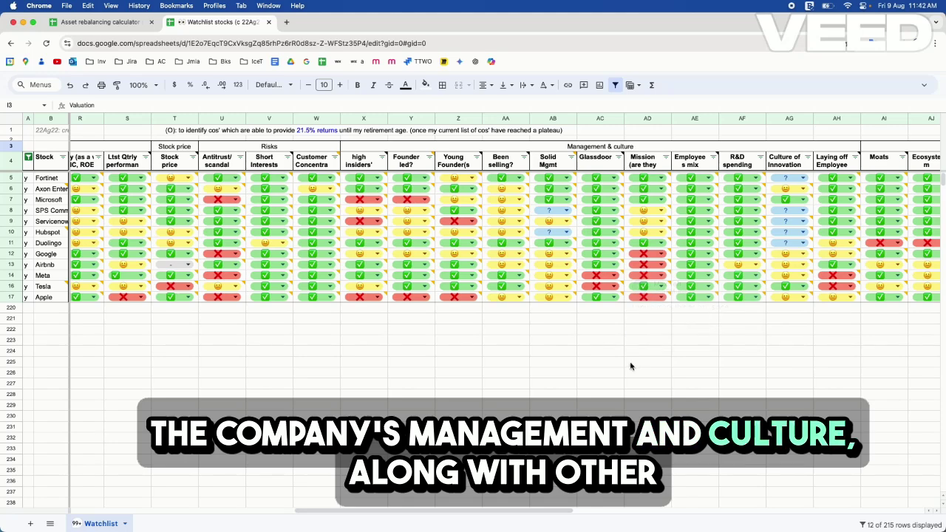
pyautogui.hscroll(8, 630, 366)
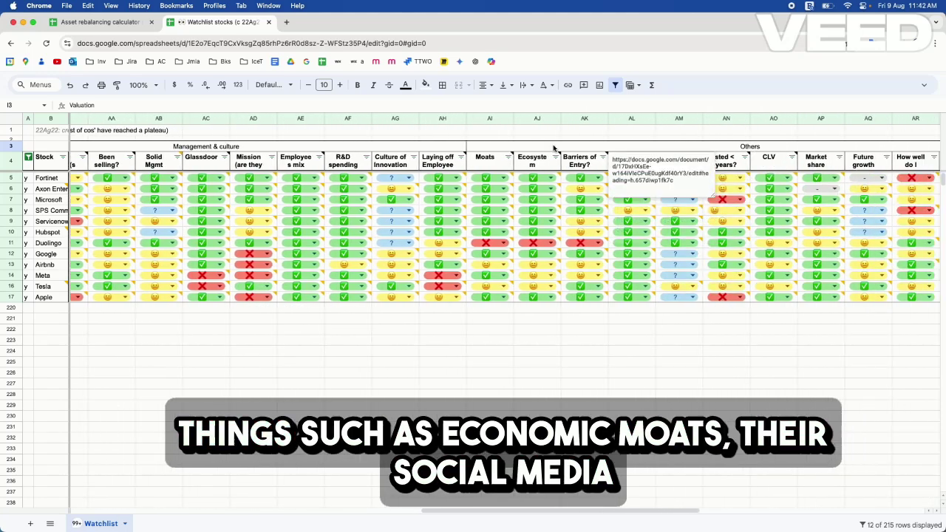
pyautogui.hscroll(2, 680, 351)
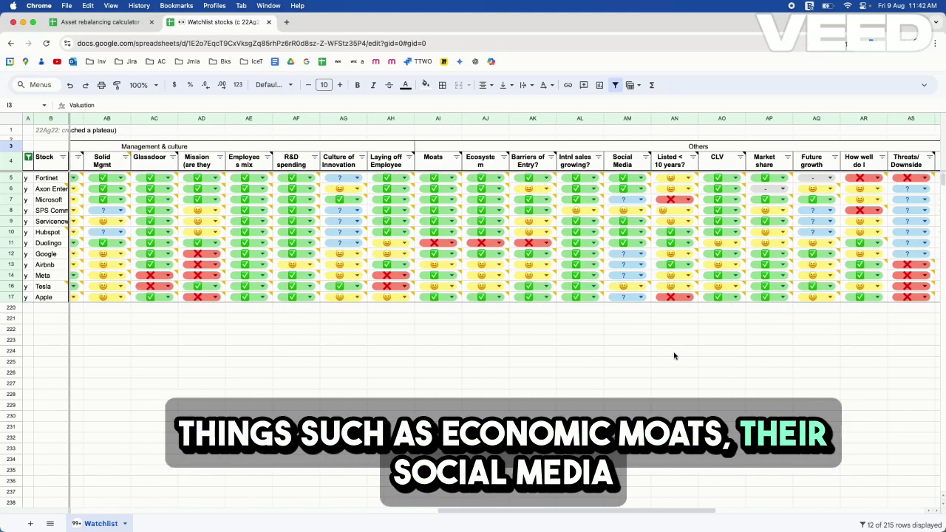
pyautogui.hscroll(3, 643, 332)
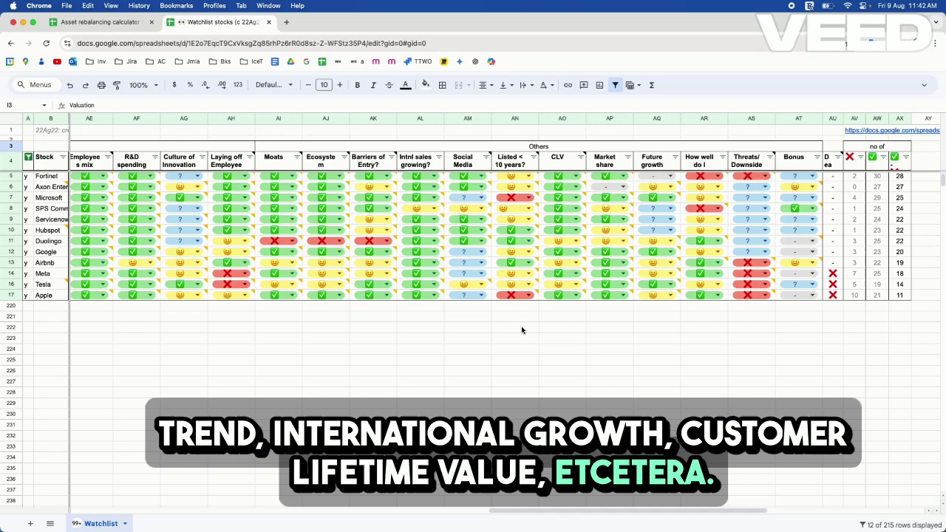
pyautogui.hscroll(-15, 532, 347)
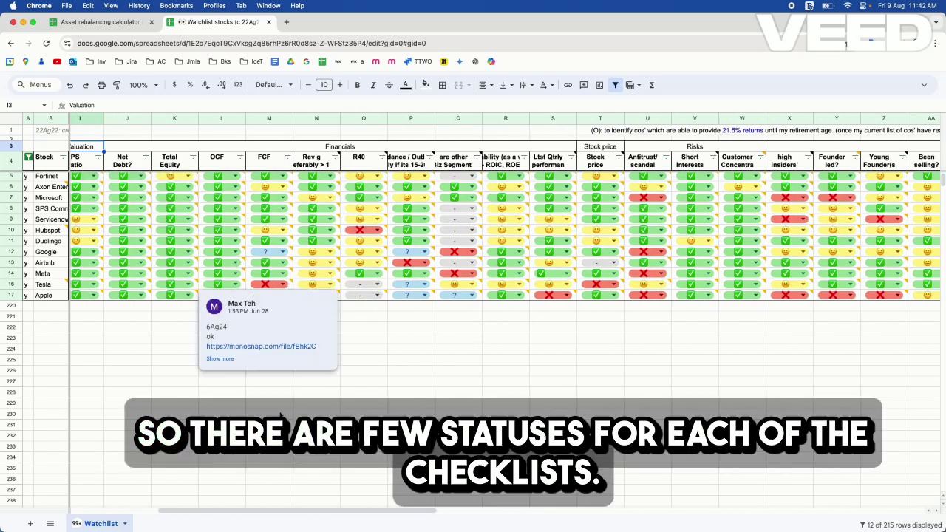
pyautogui.hscroll(-5, 177, 350)
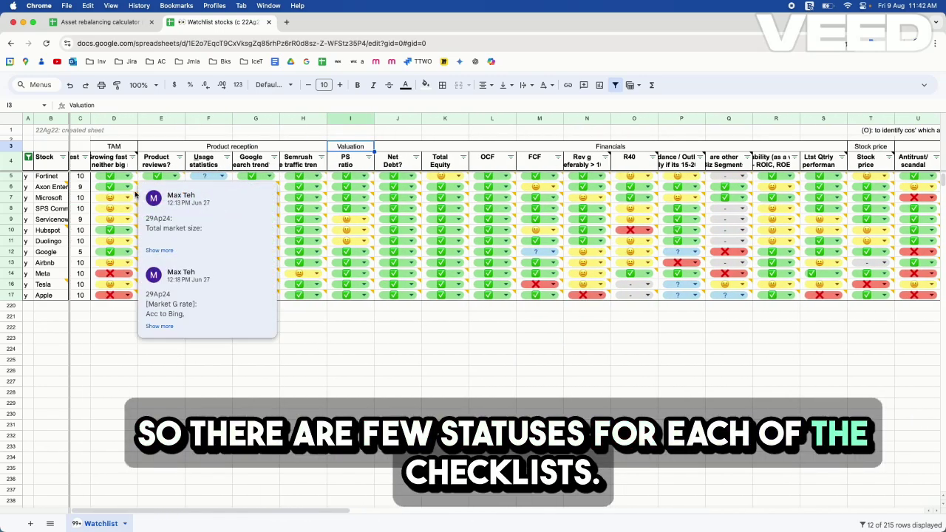
pyautogui.click(125, 178)
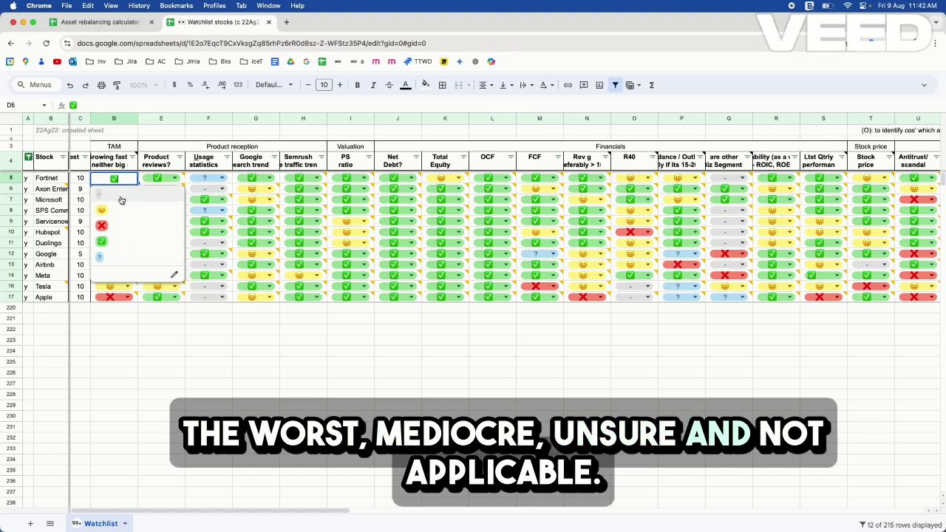
pyautogui.click(295, 365)
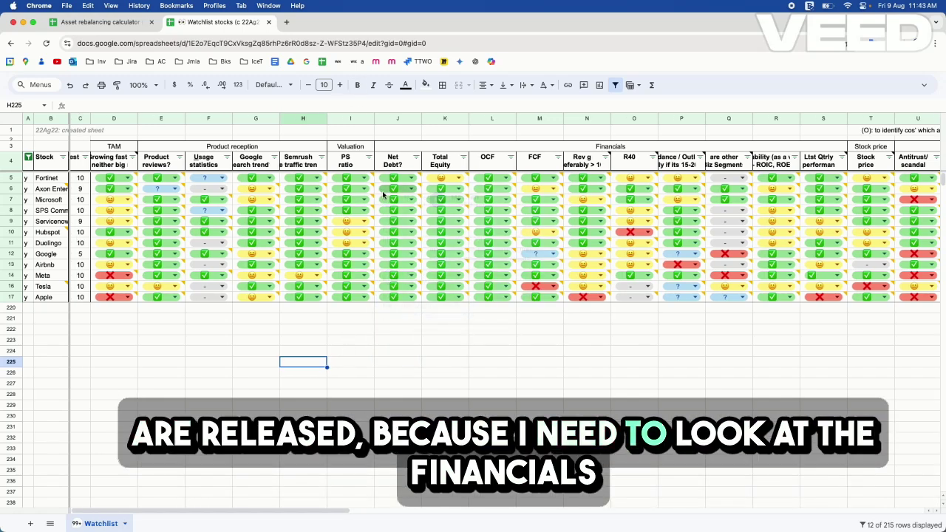
pyautogui.hscroll(5, 491, 342)
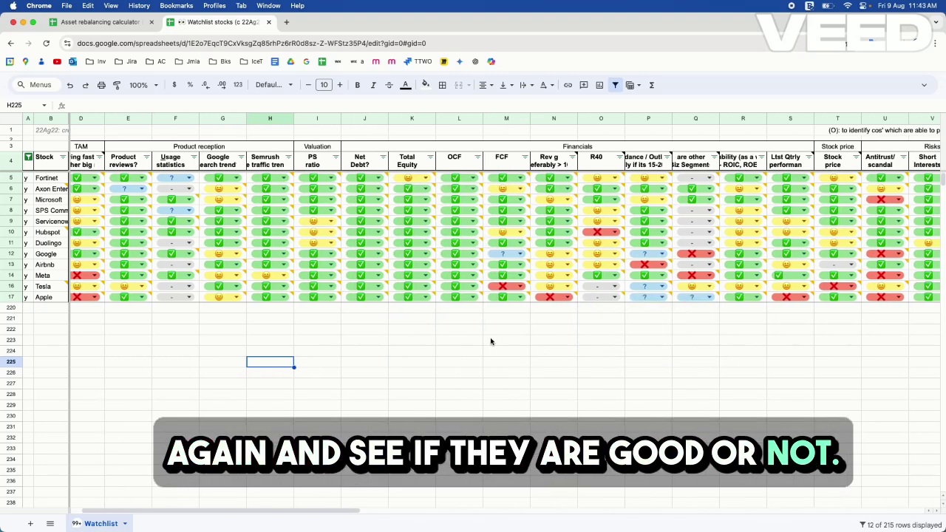
pyautogui.hscroll(1, 578, 388)
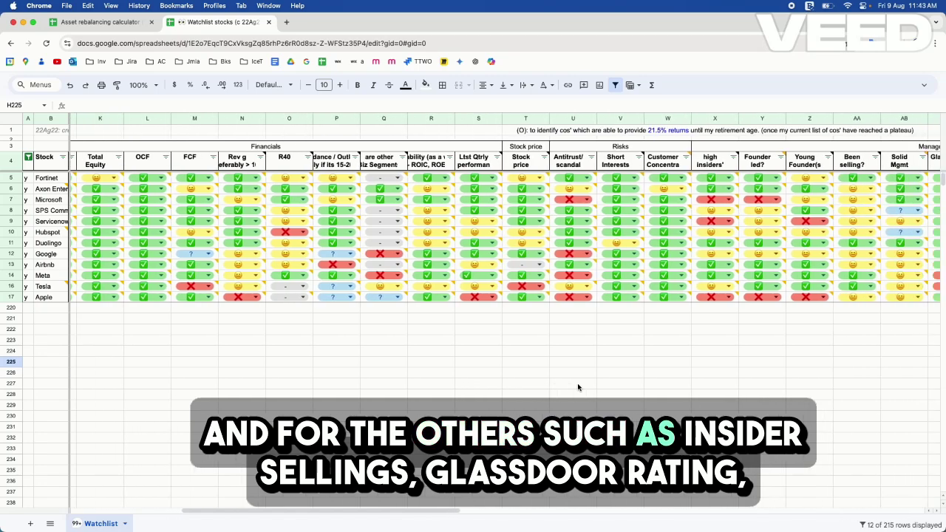
pyautogui.hscroll(2, 578, 388)
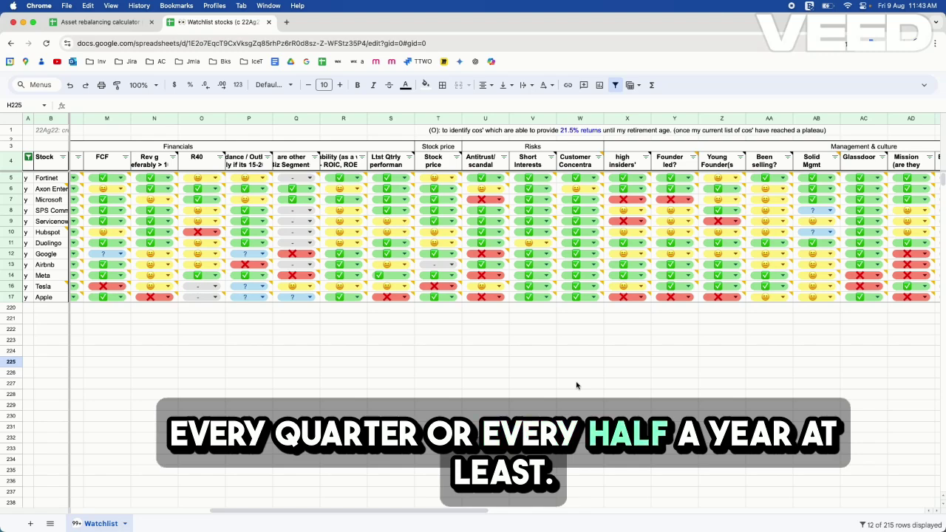
pyautogui.hscroll(12, 562, 383)
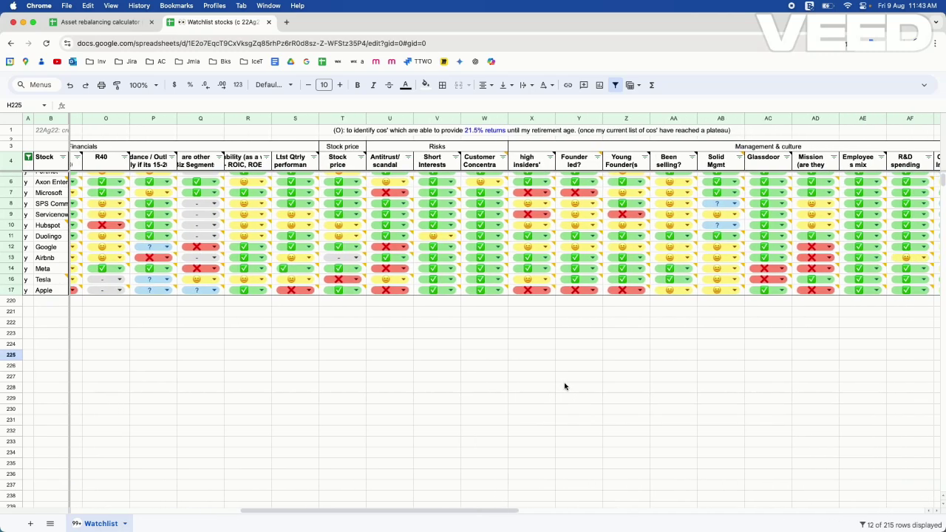
pyautogui.hscroll(8, 544, 380)
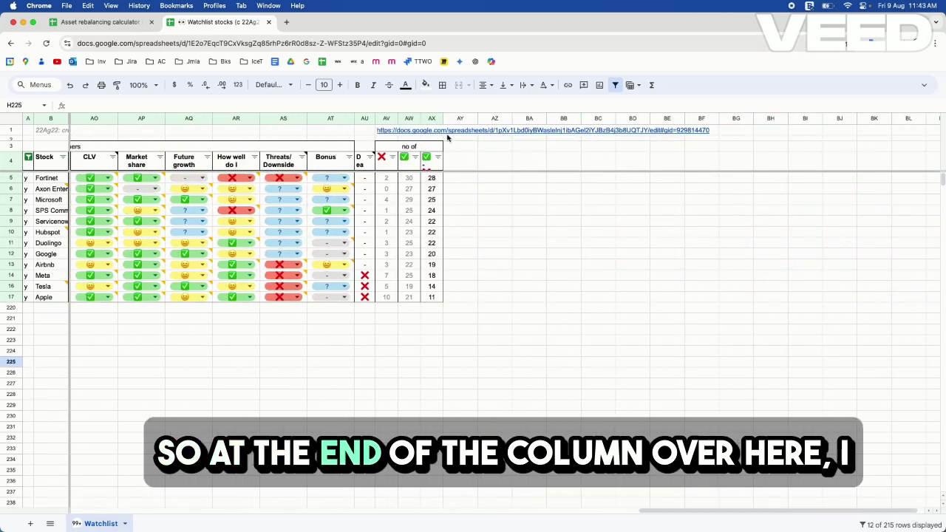
pyautogui.click(433, 179)
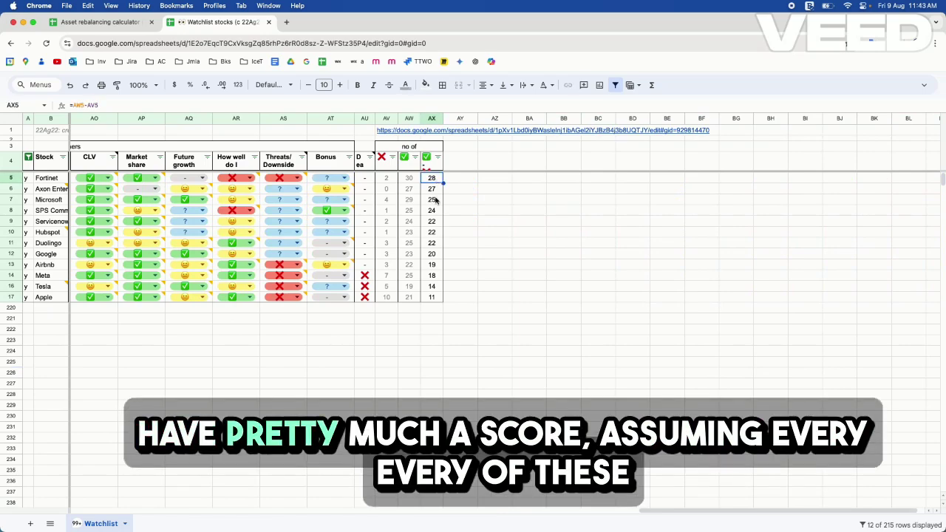
pyautogui.hscroll(-1, 435, 200)
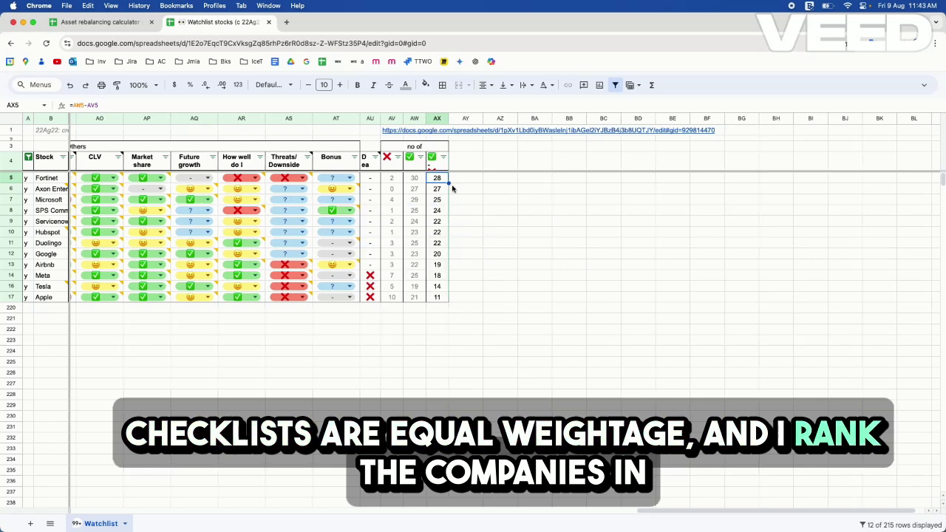
pyautogui.hscroll(-1, 458, 214)
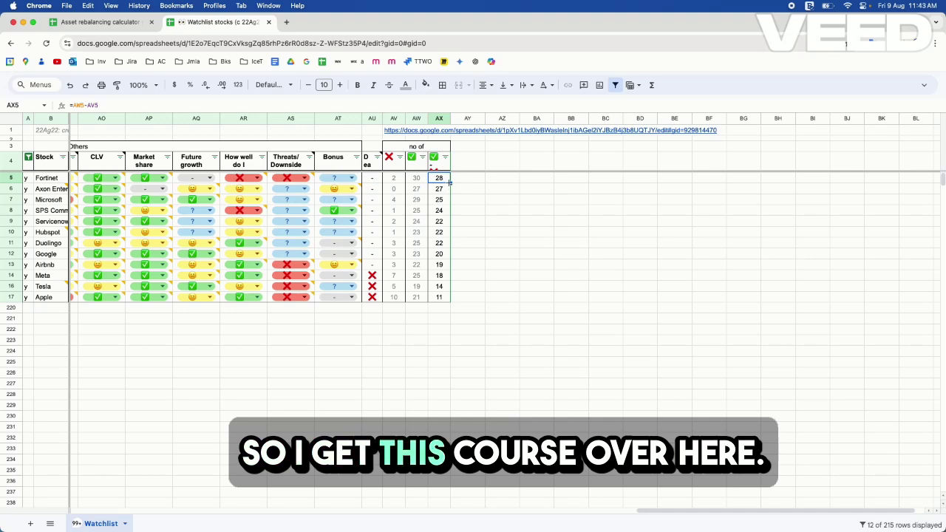
pyautogui.hscroll(1, 384, 222)
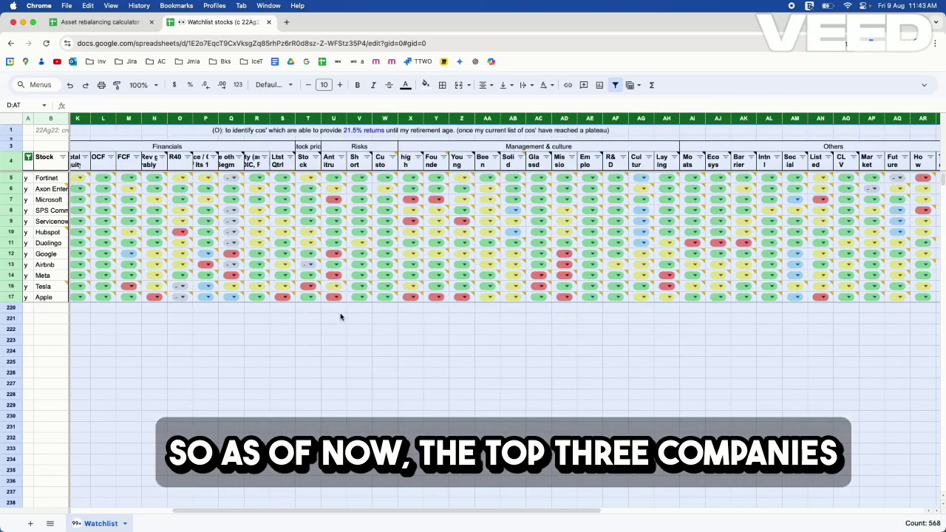
# Highlight the top-ranked company names in column B, then bring up the Asset rebalancing calculator file
pyautogui.hscroll(10, 340, 316)
pyautogui.click(614, 274)
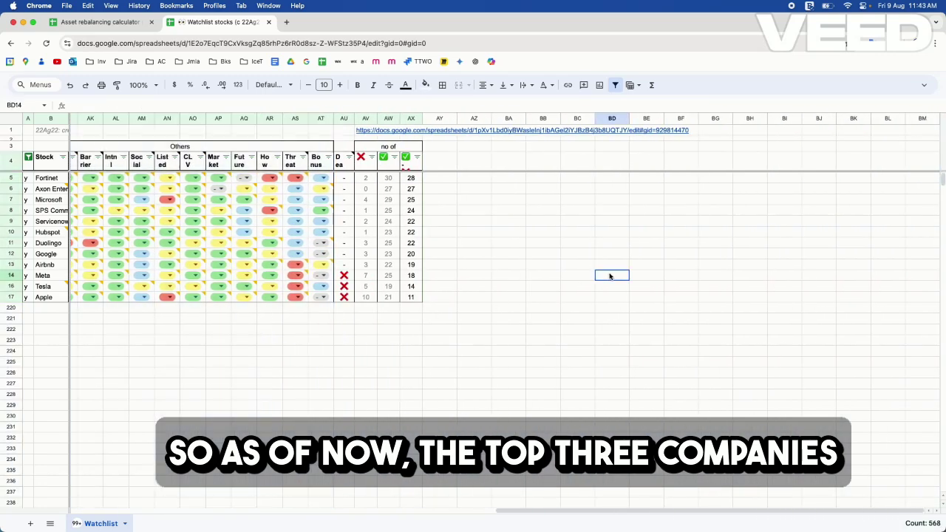
pyautogui.moveTo(54, 179); pyautogui.dragTo(52, 199)
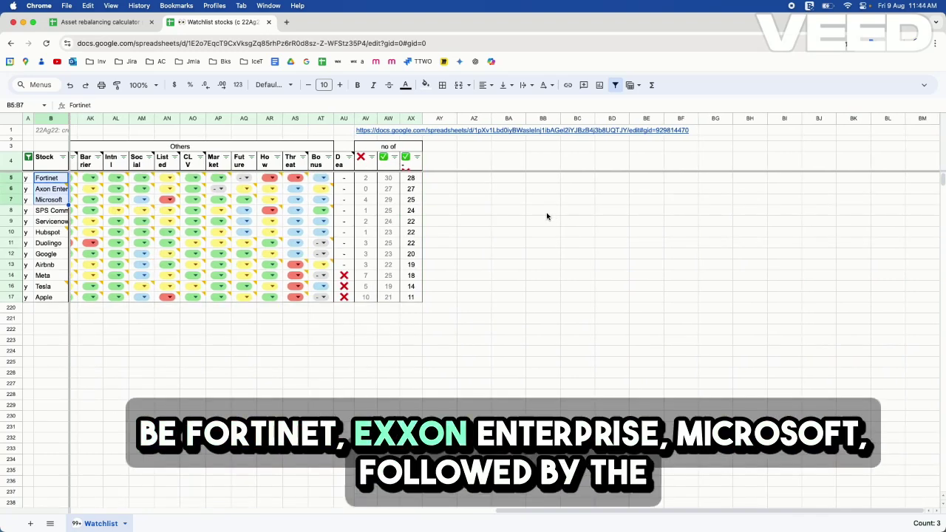
pyautogui.moveTo(51, 210); pyautogui.dragTo(56, 232)
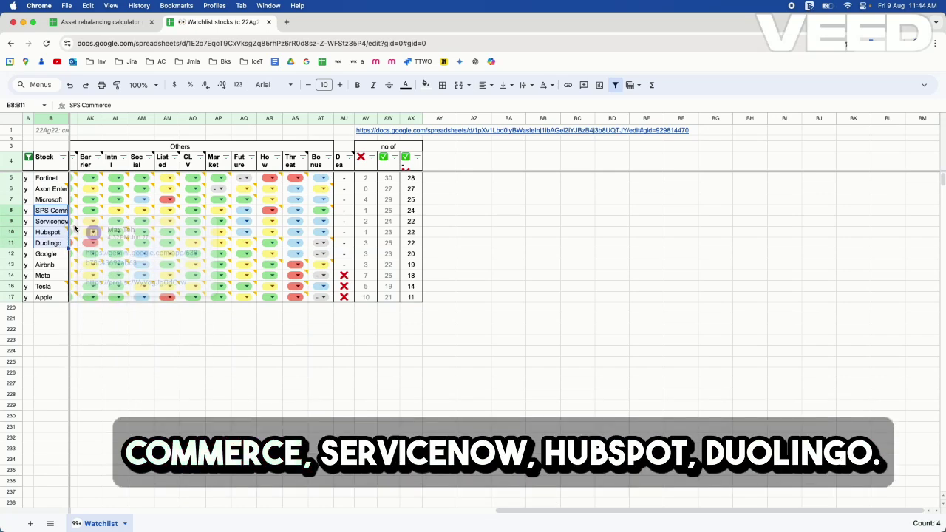
pyautogui.moveTo(59, 235)
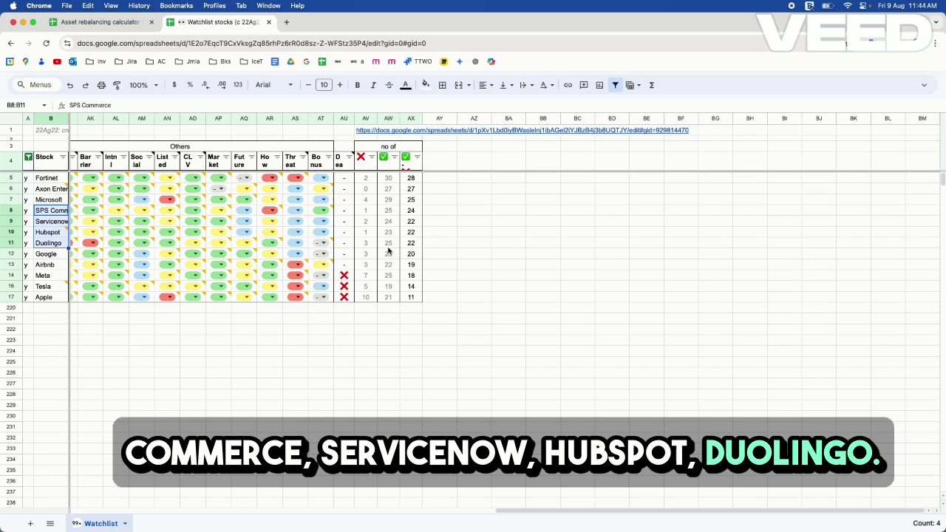
pyautogui.moveTo(48, 254); pyautogui.dragTo(52, 295)
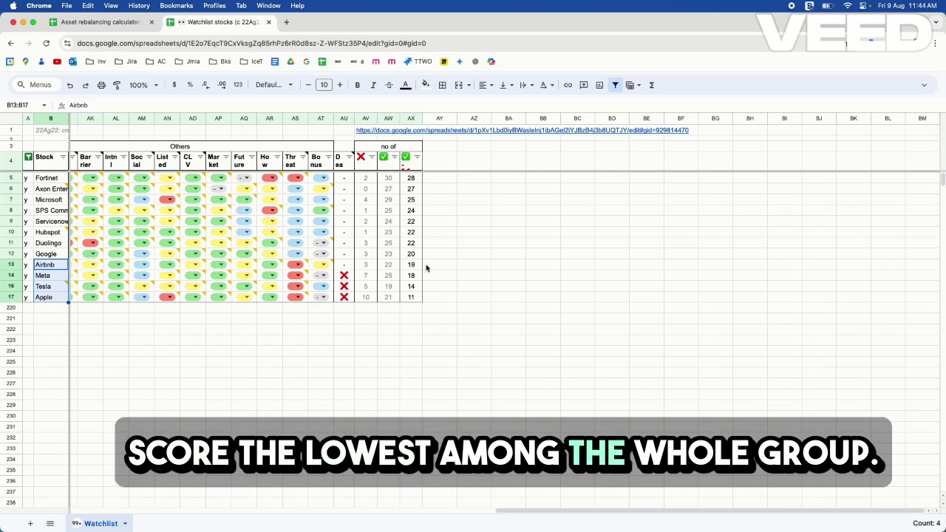
pyautogui.click(89, 19)
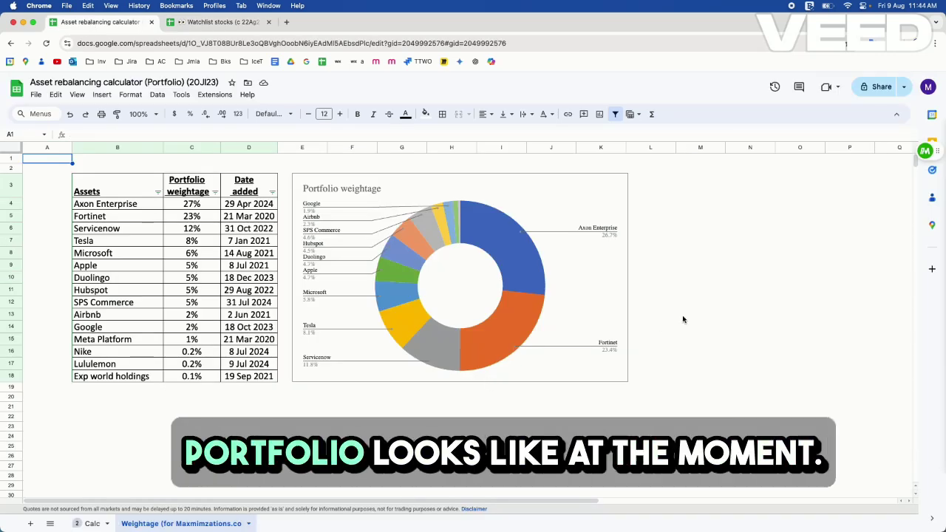
pyautogui.moveTo(115, 205); pyautogui.dragTo(110, 290)
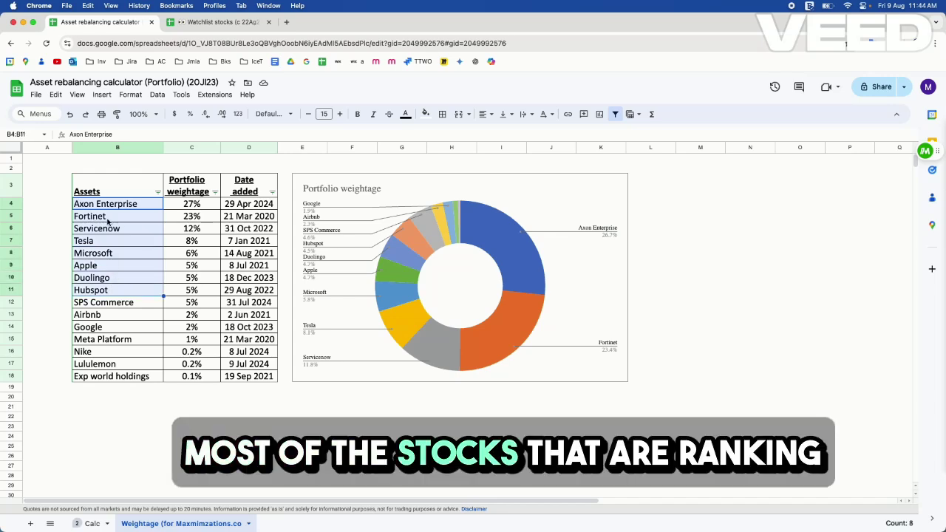
pyautogui.moveTo(115, 206); pyautogui.dragTo(200, 244)
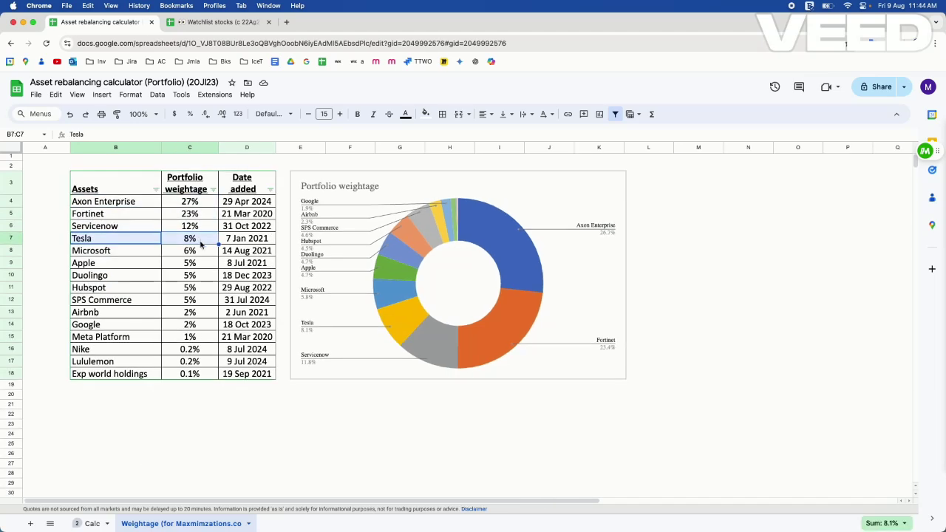
pyautogui.hscroll(1, 160, 231)
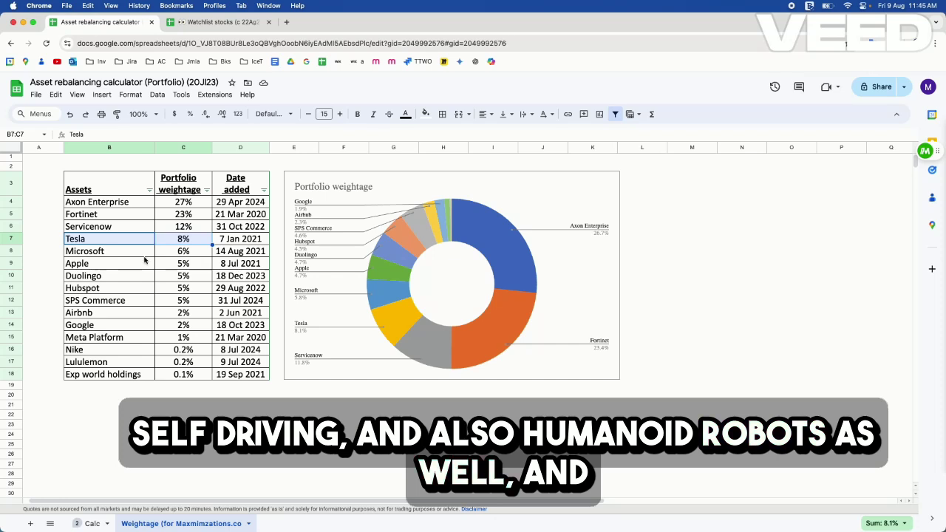
pyautogui.click(127, 254)
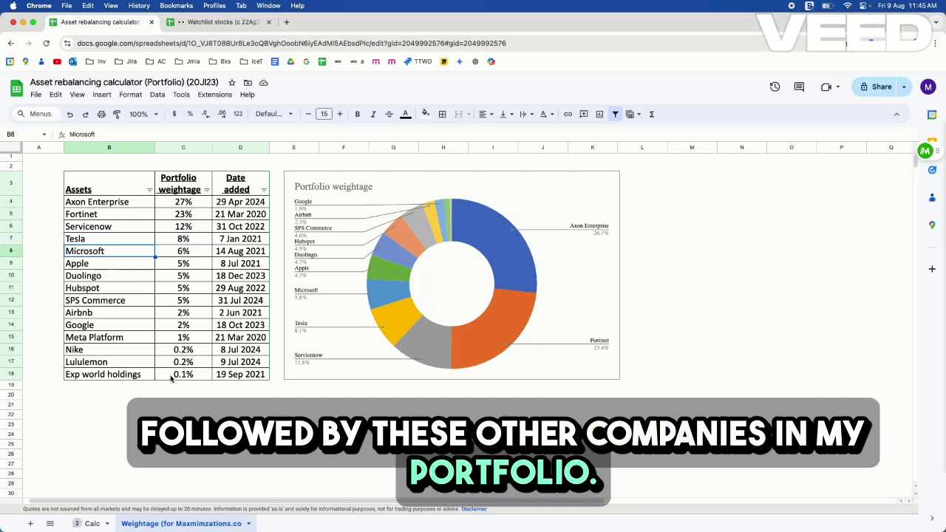
pyautogui.moveTo(127, 203); pyautogui.dragTo(258, 390)
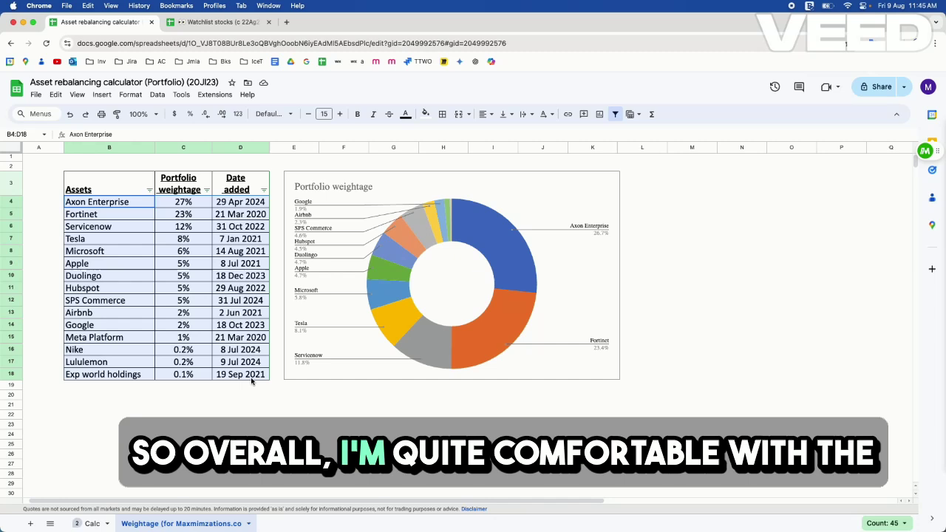
pyautogui.click(293, 404)
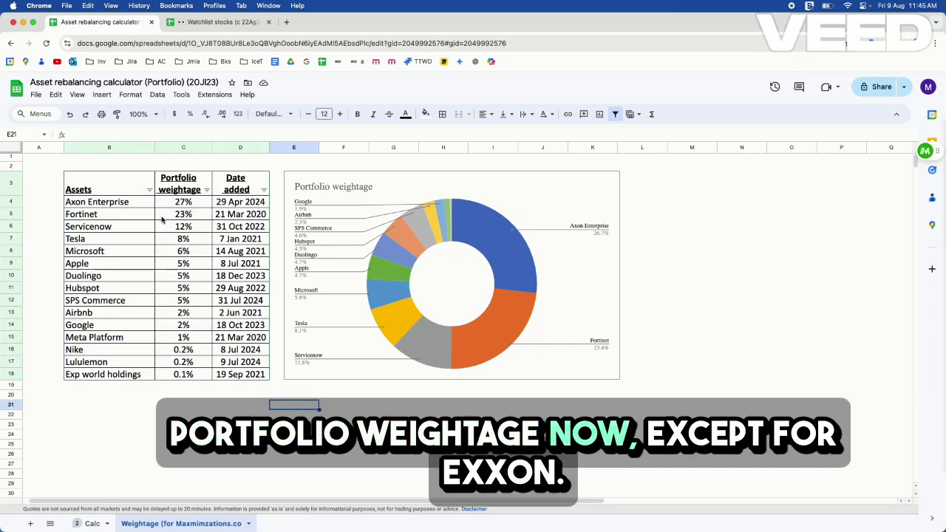
# Compare Axon Enterprise's 27% portfolio weighting with its Watchlist checklist score in cell AX6
pyautogui.moveTo(146, 207); pyautogui.dragTo(185, 204)
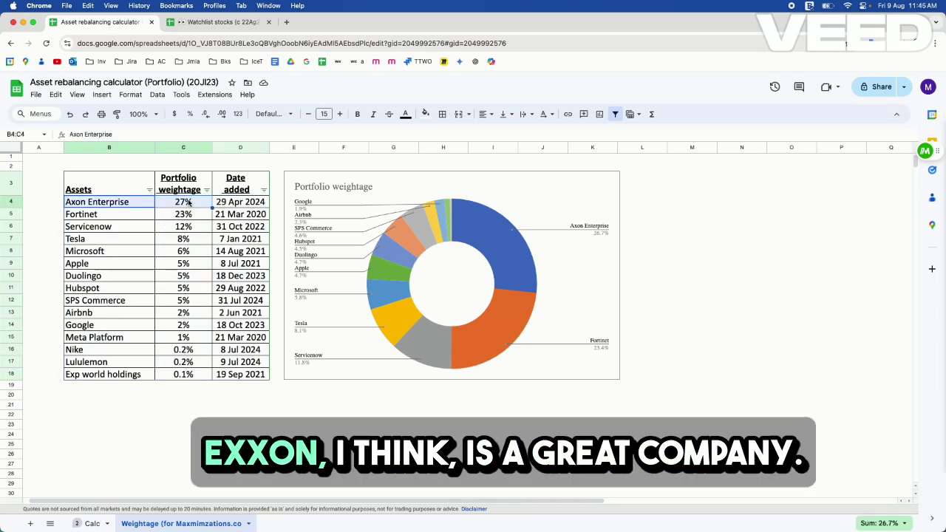
pyautogui.hotkey('ctrl', 'Tab')
pyautogui.click(411, 189)
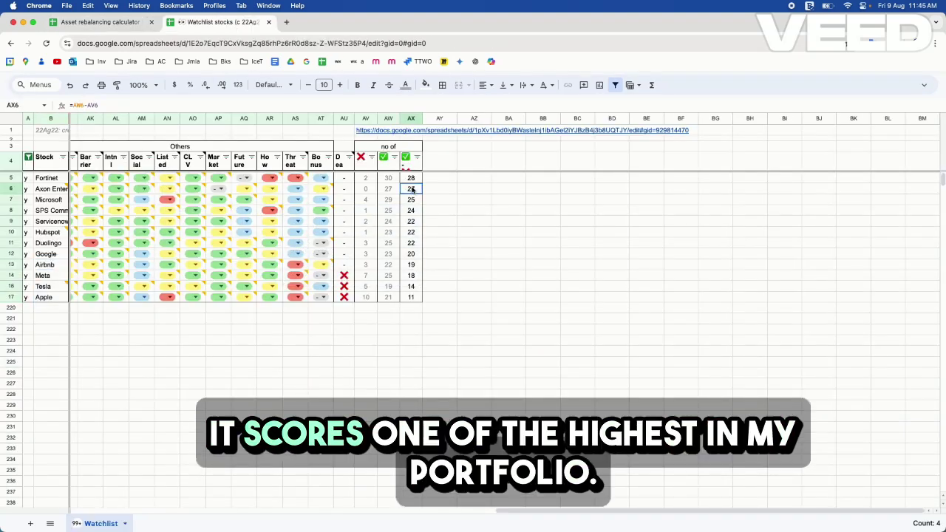
pyautogui.click(127, 22)
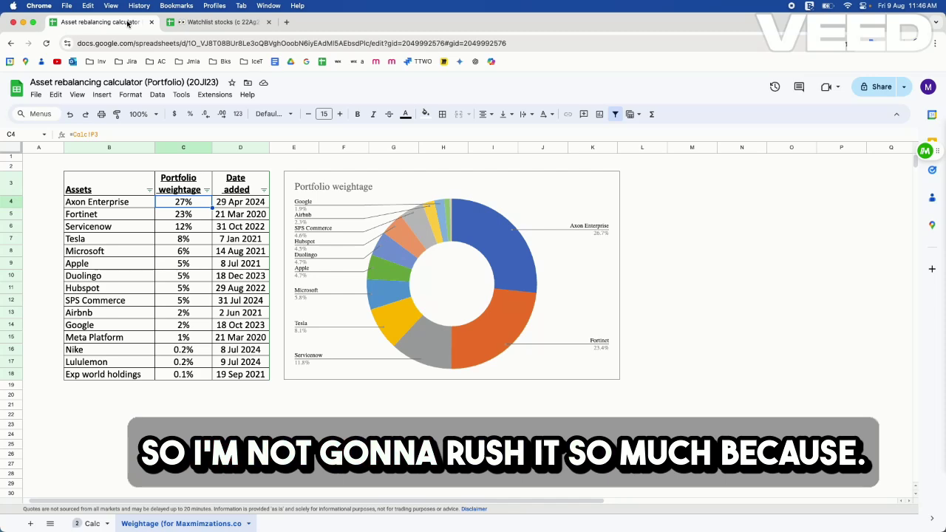
pyautogui.click(218, 21)
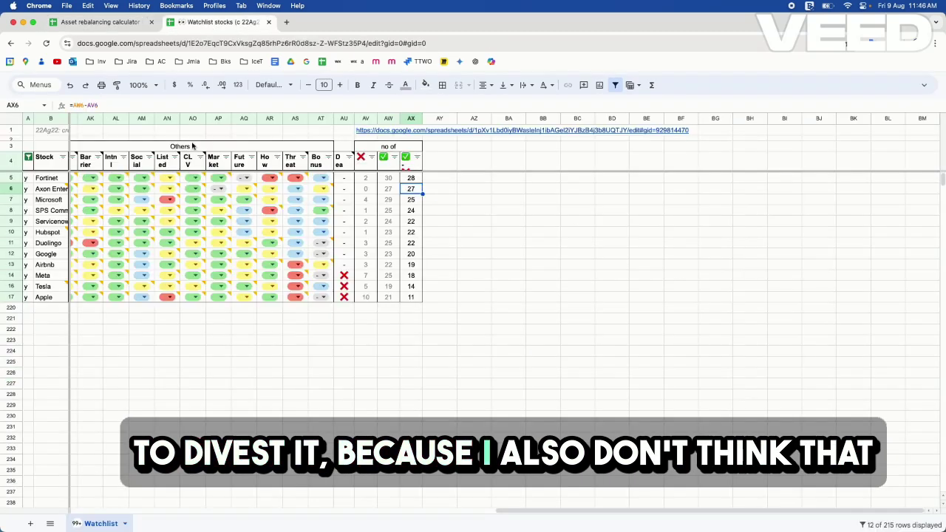
pyautogui.hscroll(-1, 473, 222)
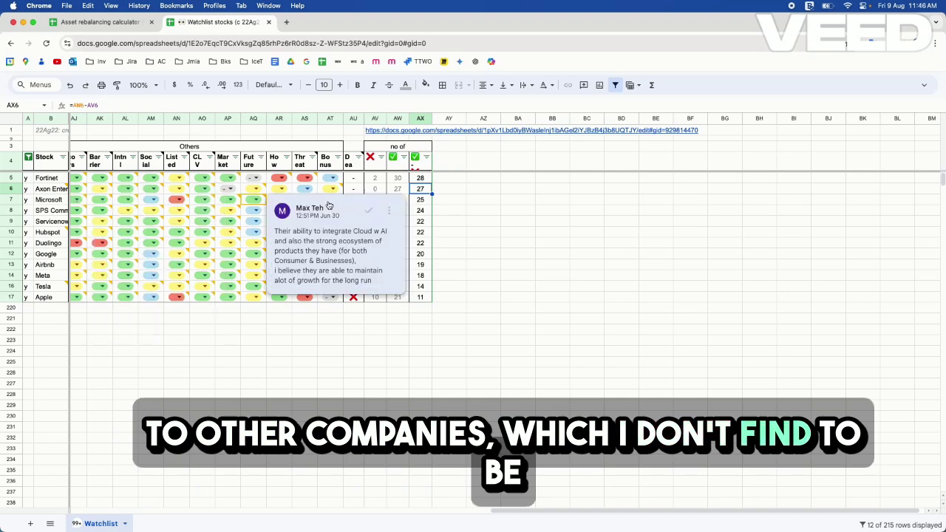
pyautogui.hscroll(-1, 528, 195)
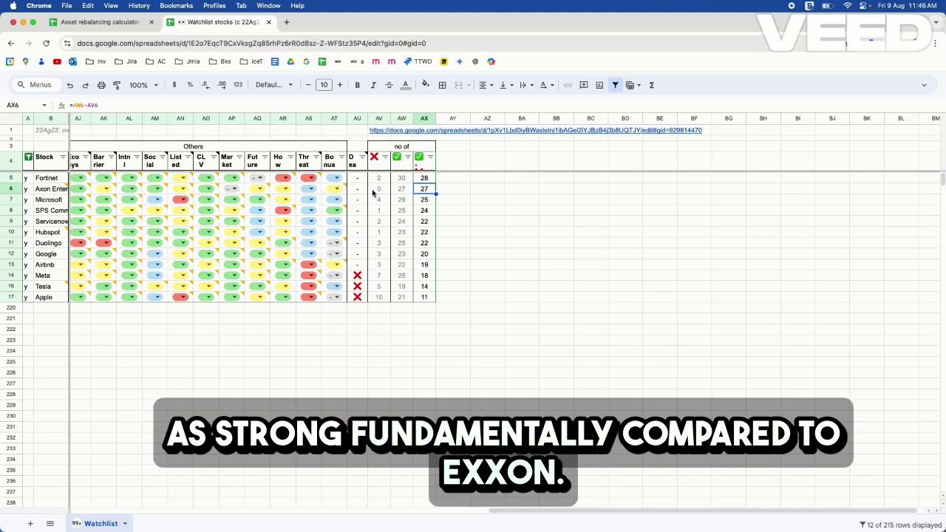
pyautogui.hscroll(2, 580, 222)
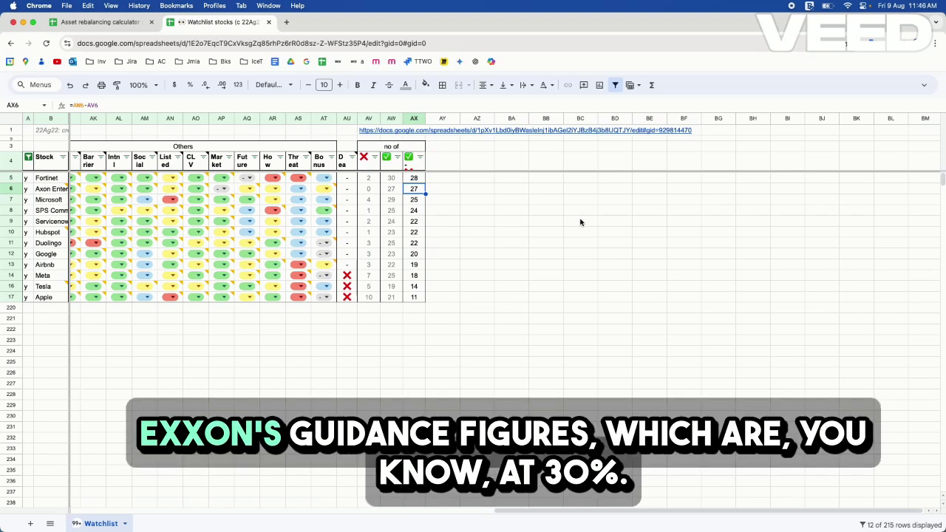
pyautogui.press('super+t')
# Open the Companys' Past Guidances/ Outlook spreadsheet found by searching 'guidance'
pyautogui.write('guidance')
pyautogui.press('Return')
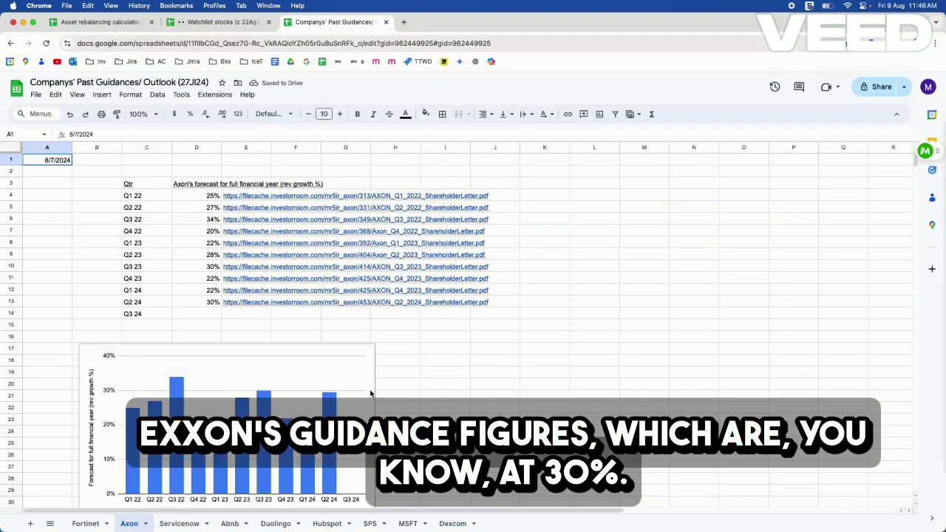
pyautogui.click(549, 407)
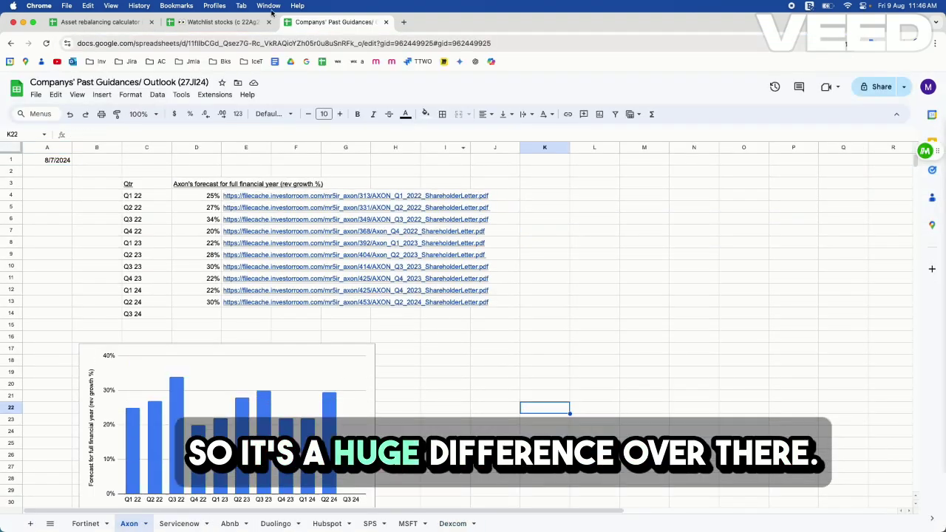
# Return to the Asset rebalancing calculator and clear its cell selection
pyautogui.press('super+1')
pyautogui.click(820, 302)
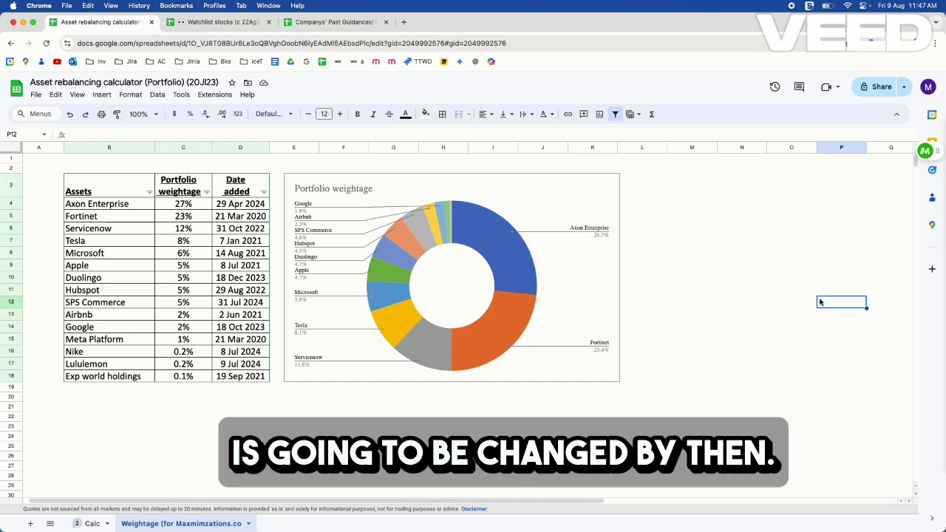
pyautogui.hscroll(-1, 833, 261)
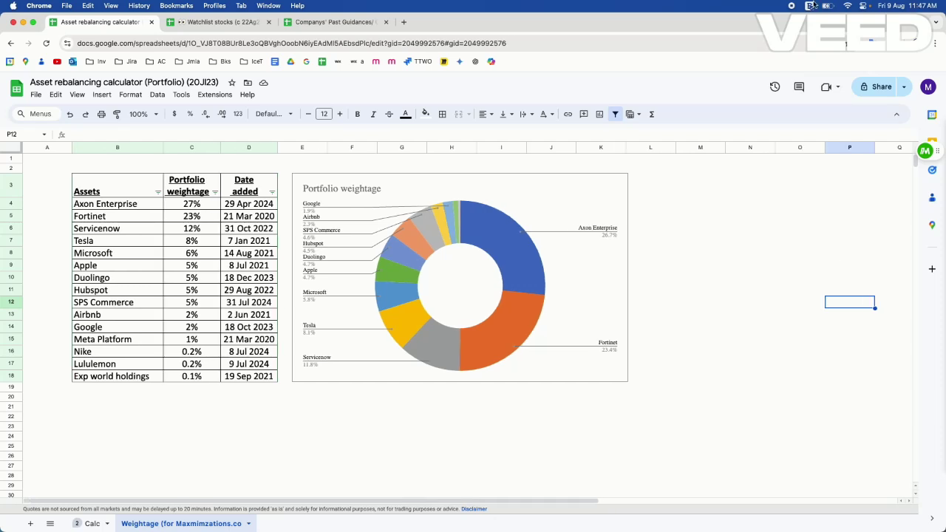